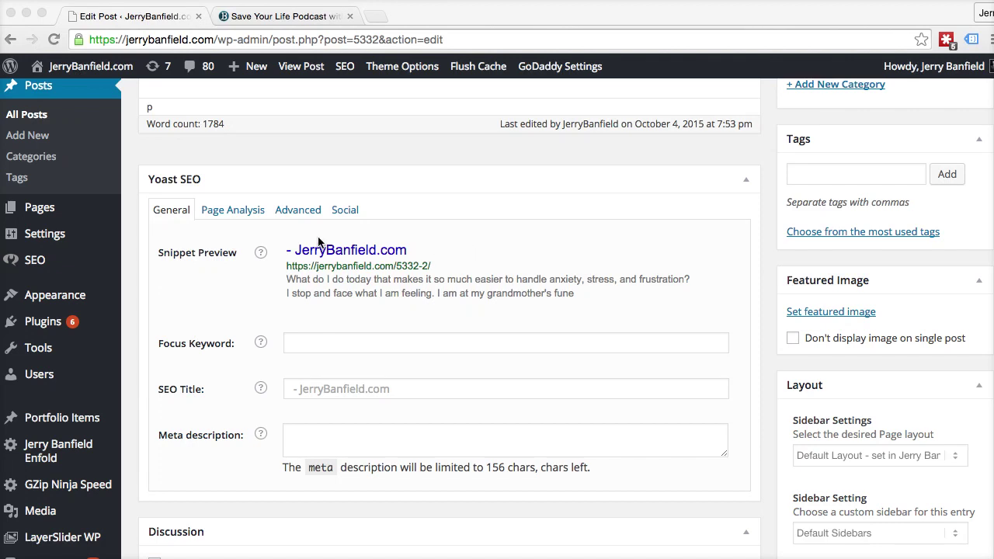
Enter the Yoast SEO title 'Three Words Here' and meta description 'A few words here'.
{"action": "left_click", "coordinate": [358, 281]}
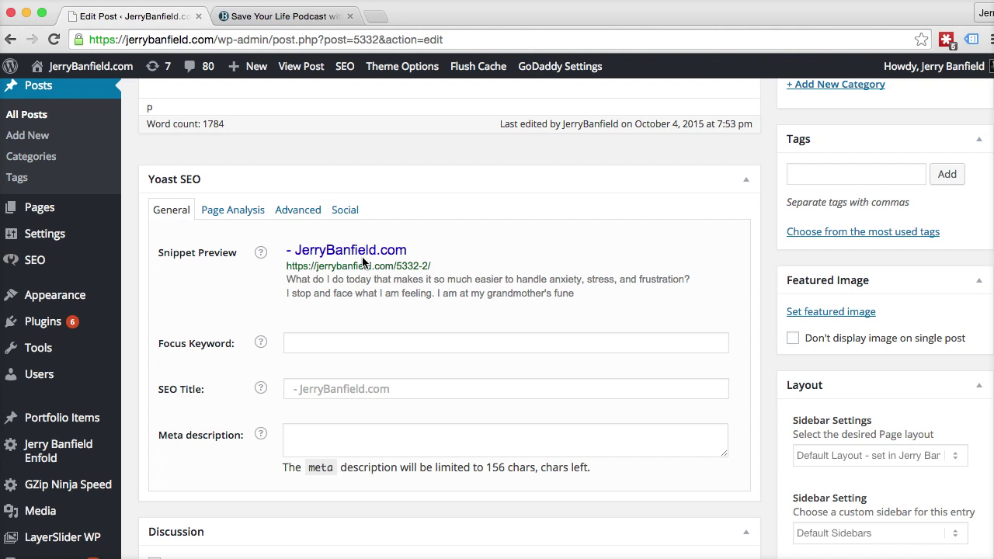
{"action": "left_click", "coordinate": [378, 387]}
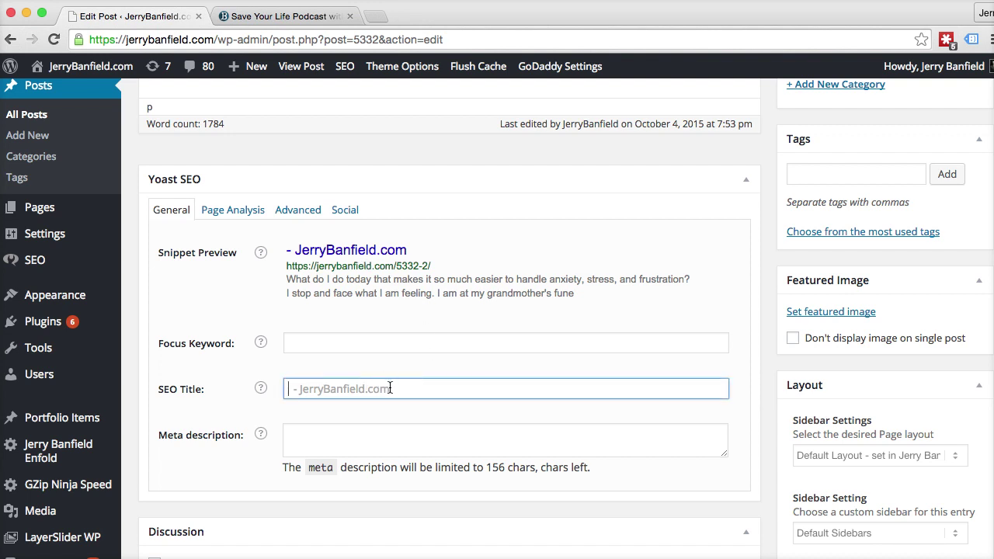
{"action": "type", "text": "Th"}
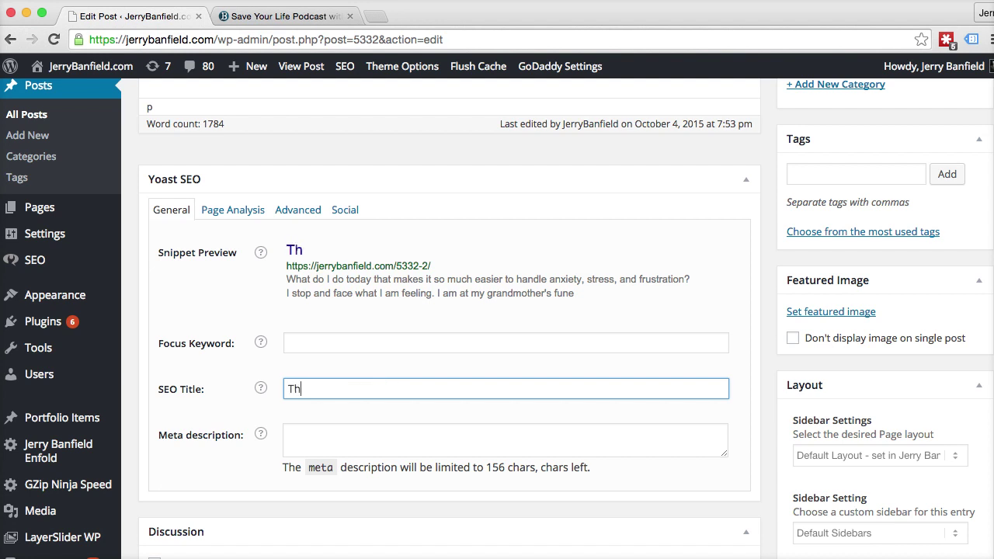
{"action": "type", "text": "ree Words HEre"}
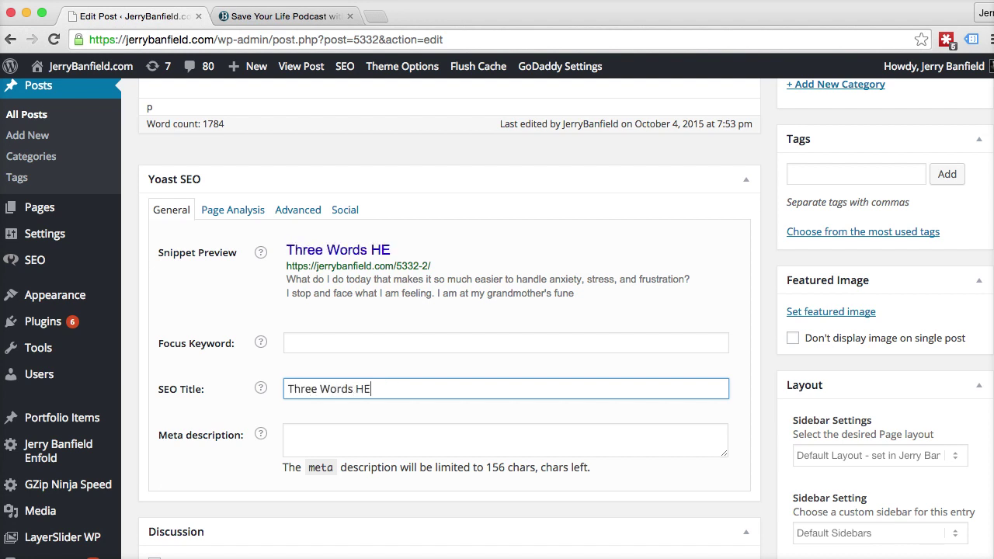
{"action": "left_click", "coordinate": [370, 388]}
{"action": "key", "text": "BackSpace"}
{"action": "type", "text": "e"}
{"action": "left_click", "coordinate": [319, 435]}
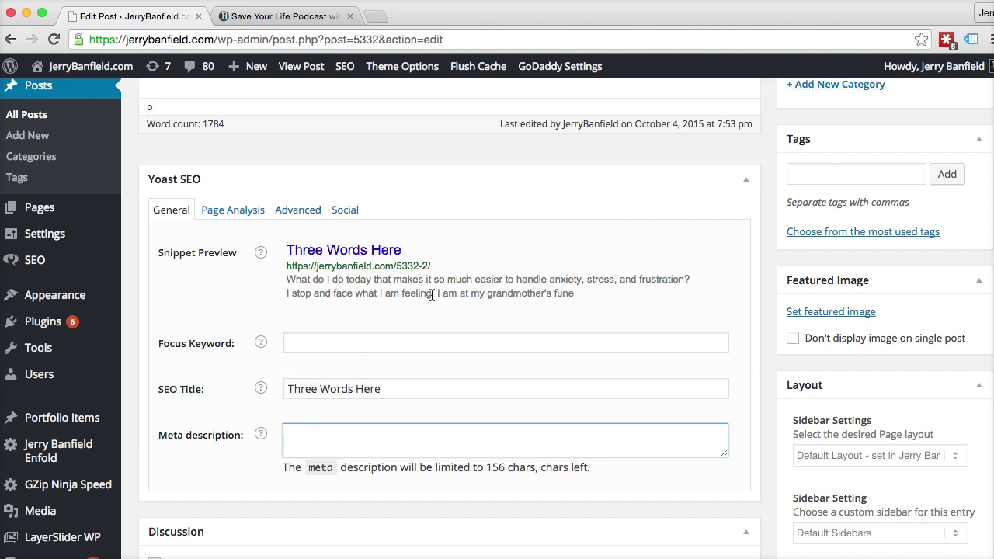
{"action": "type", "text": "A few words here"}
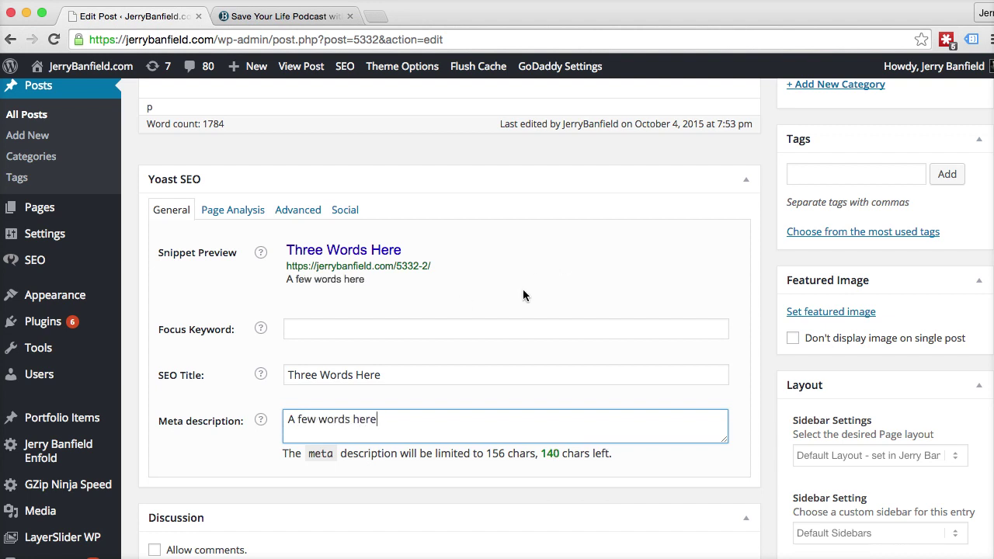
Set the Yoast focus keyword to 'words' and review where it appears in the post.
{"action": "left_click", "coordinate": [342, 327]}
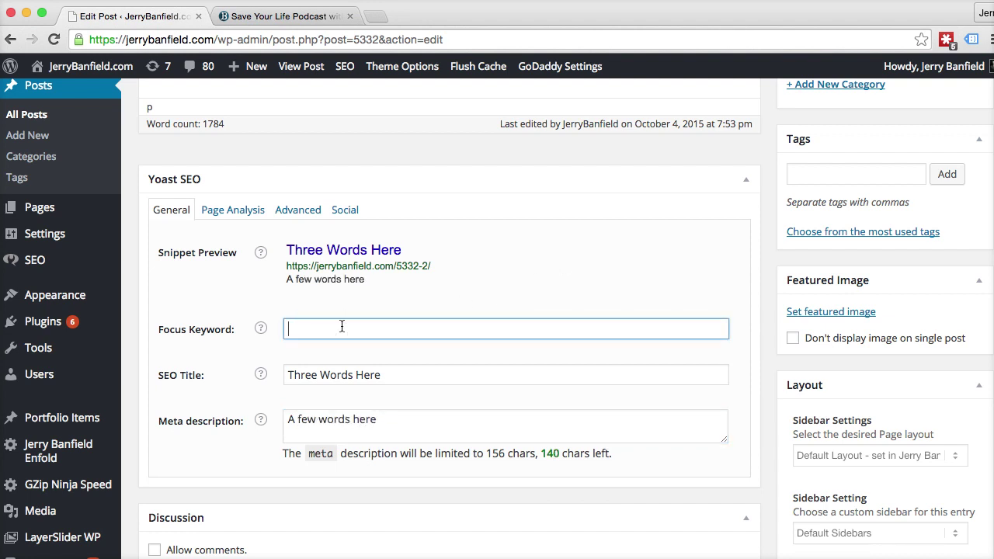
{"action": "type", "text": "words"}
{"action": "left_click", "coordinate": [382, 373]}
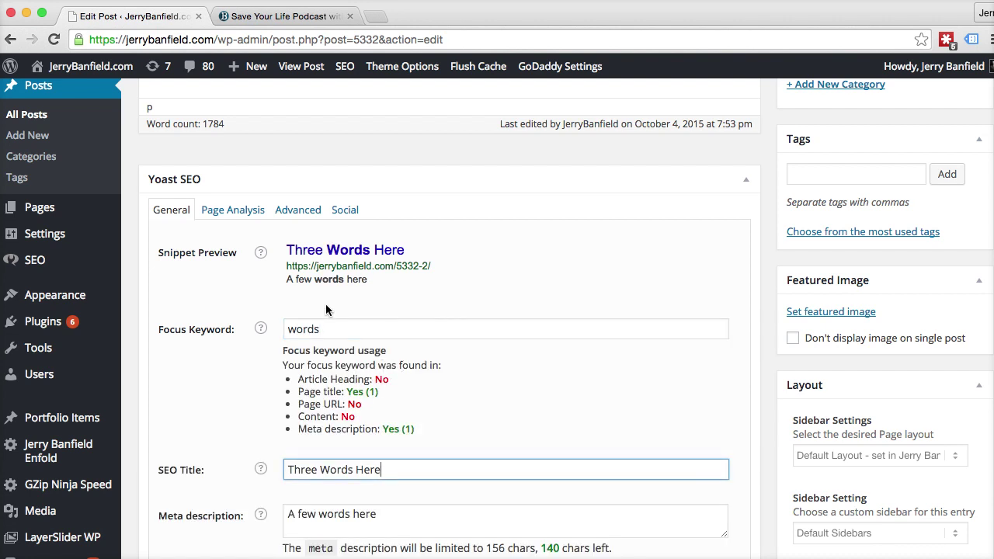
{"action": "scroll", "coordinate": [419, 362], "scroll_direction": "down", "scroll_amount": 5}
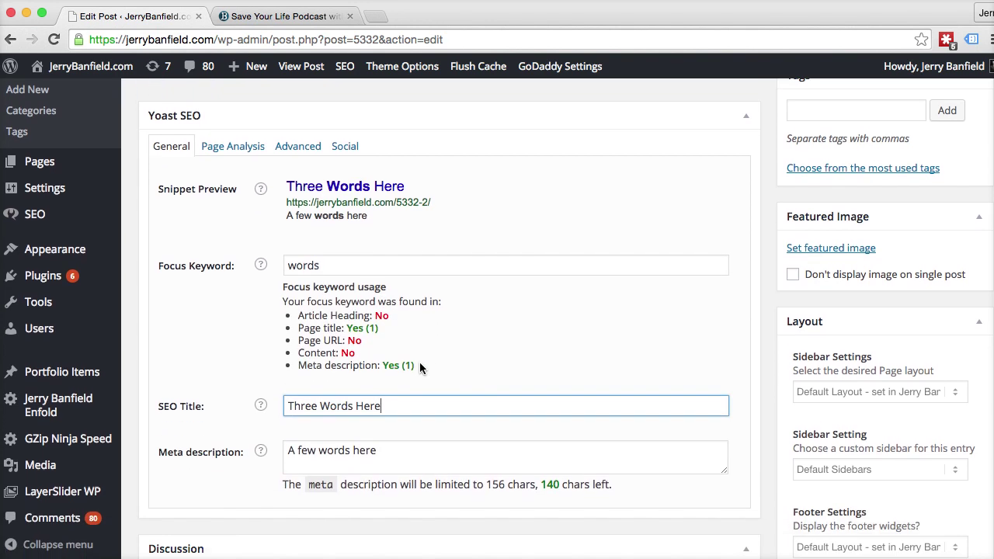
{"action": "scroll", "coordinate": [384, 291], "scroll_direction": "up", "scroll_amount": 3}
{"action": "scroll", "coordinate": [281, 166], "scroll_direction": "up", "scroll_amount": 15}
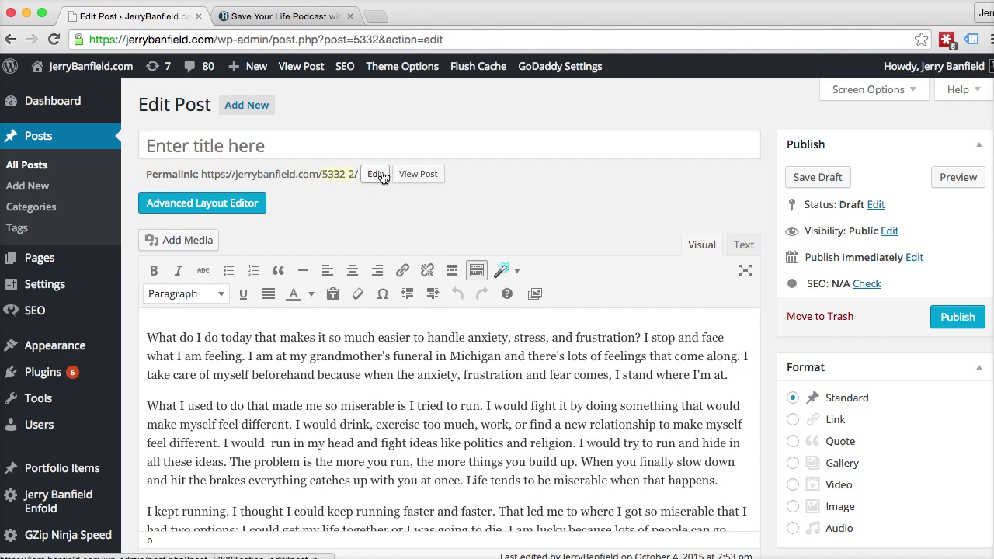
{"action": "scroll", "coordinate": [323, 354], "scroll_direction": "down", "scroll_amount": 5}
{"action": "scroll", "coordinate": [323, 354], "scroll_direction": "down", "scroll_amount": 20}
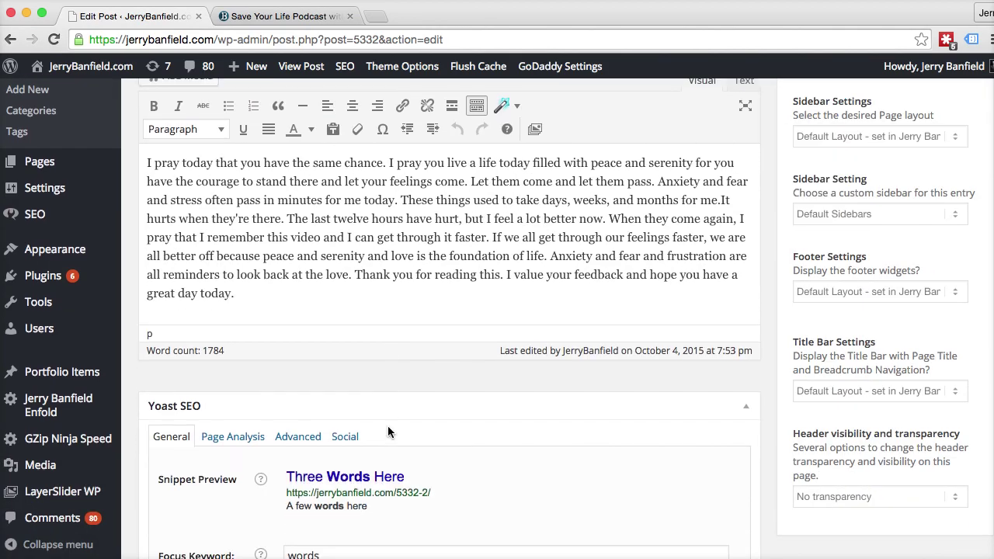
{"action": "scroll", "coordinate": [386, 337], "scroll_direction": "down", "scroll_amount": 2}
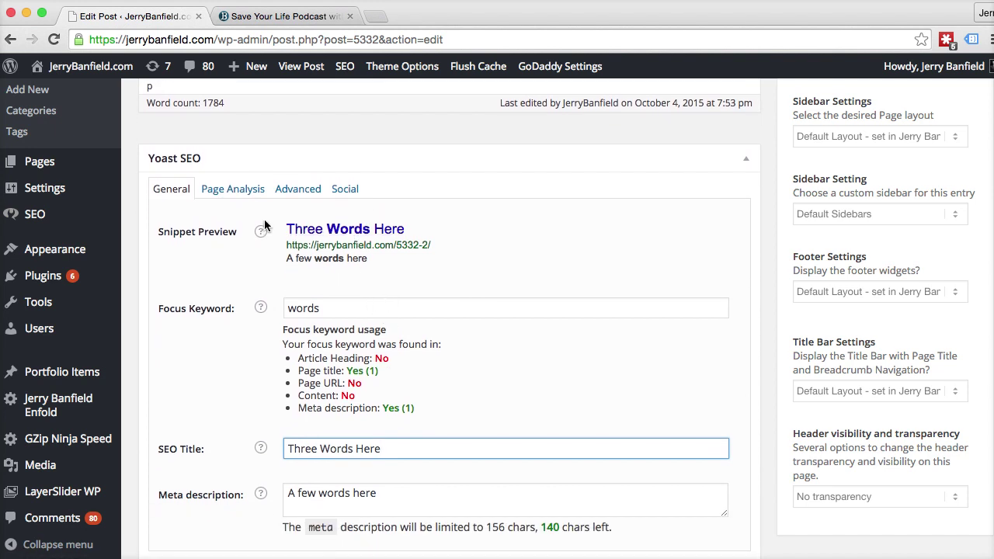
{"action": "scroll", "coordinate": [266, 222], "scroll_direction": "down", "scroll_amount": 2}
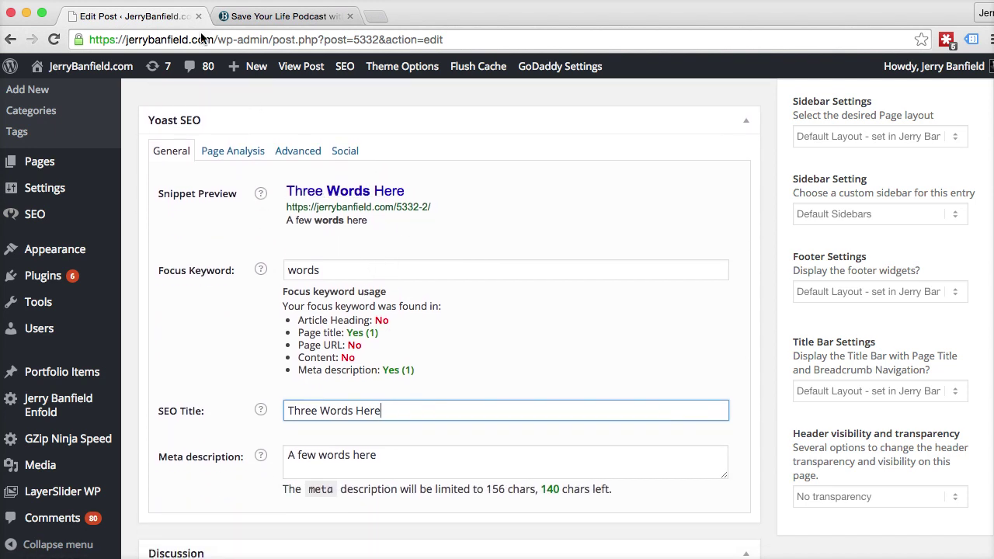
Return the first tab to the Posts list and select the podcast tab's address.
{"action": "left_click", "coordinate": [12, 40]}
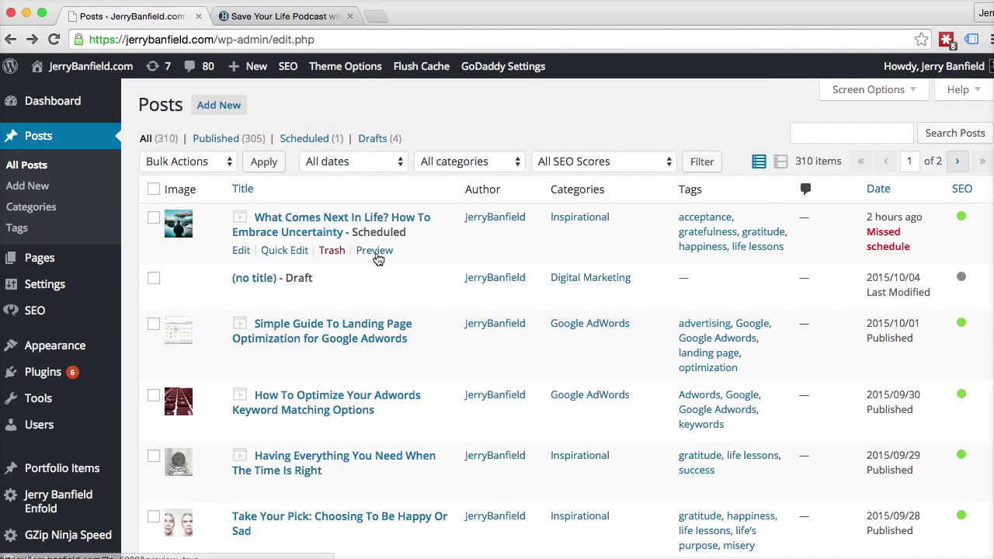
{"action": "left_click", "coordinate": [332, 17]}
{"action": "left_click", "coordinate": [320, 36]}
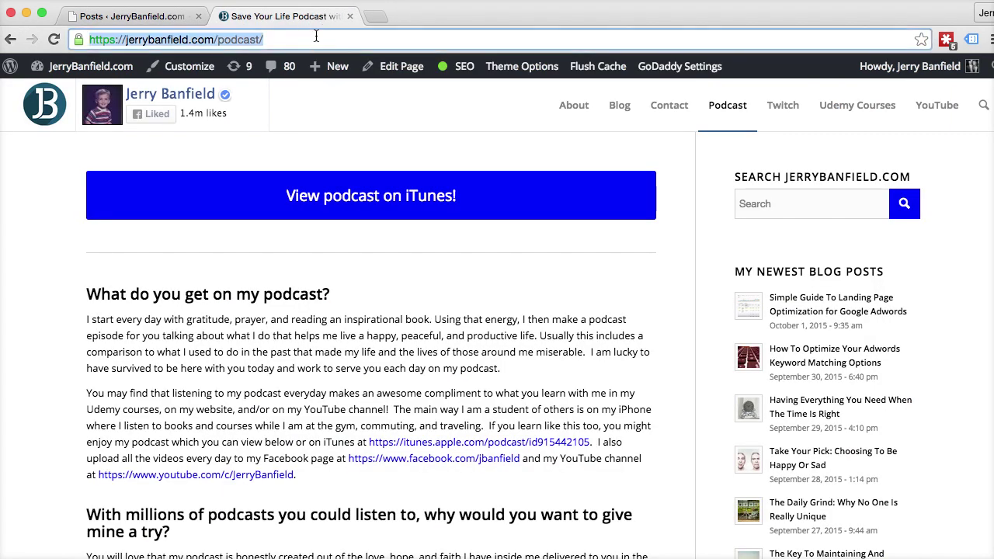
{"action": "double_click", "coordinate": [257, 39]}
Search Google for 'facebook ads disabled' from the address bar.
{"action": "type", "text": "faceb"}
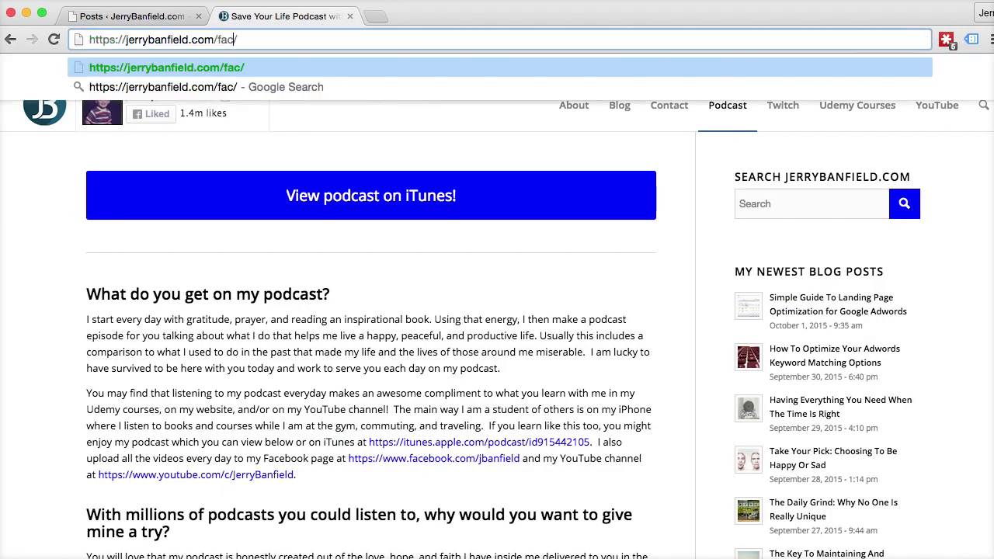
{"action": "key", "text": "Delete"}
{"action": "key", "text": "BackSpace"}
{"action": "key", "text": "BackSpace"}
{"action": "key", "text": "BackSpace"}
{"action": "key", "text": "BackSpace"}
{"action": "key", "text": "BackSpace"}
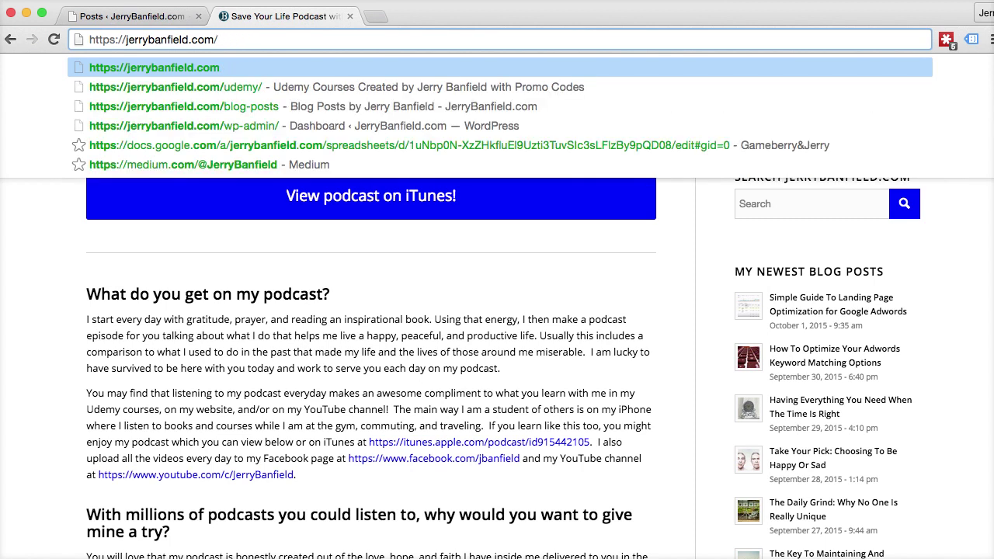
{"action": "type", "text": "fac"}
{"action": "key", "text": "BackSpace"}
{"action": "key", "text": "BackSpace"}
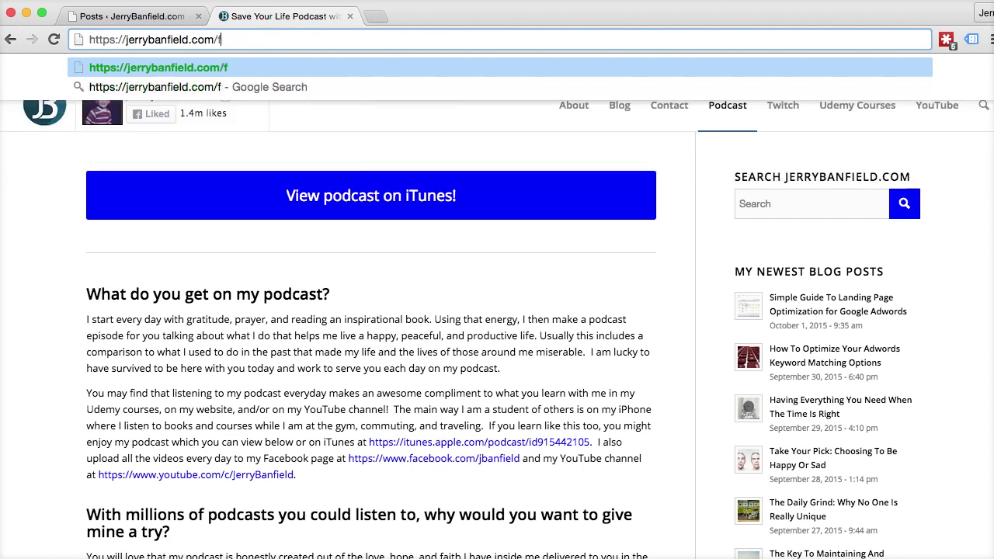
{"action": "key", "text": "super+a"}
{"action": "type", "text": "face"}
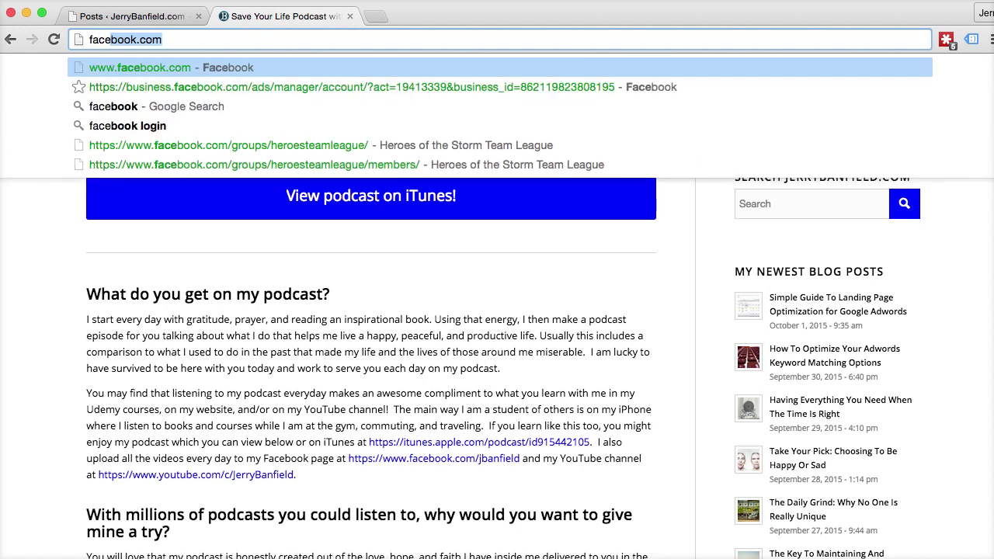
{"action": "type", "text": "book ads di"}
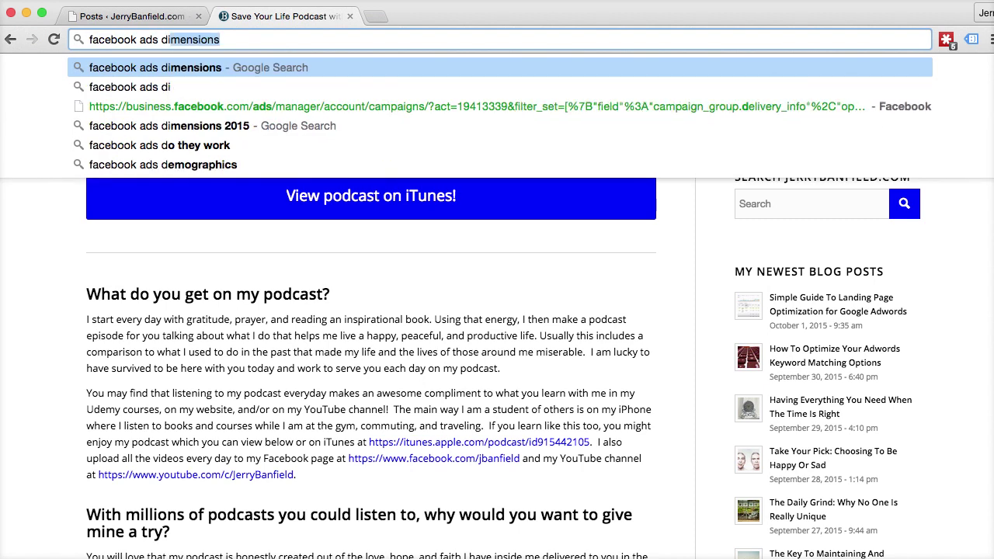
{"action": "type", "text": "sabl"}
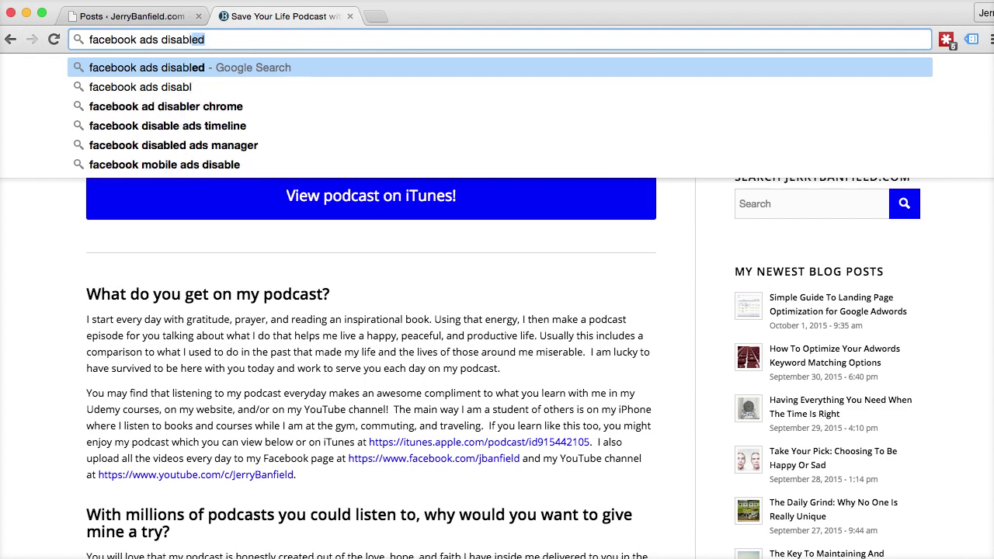
{"action": "key", "text": "Return"}
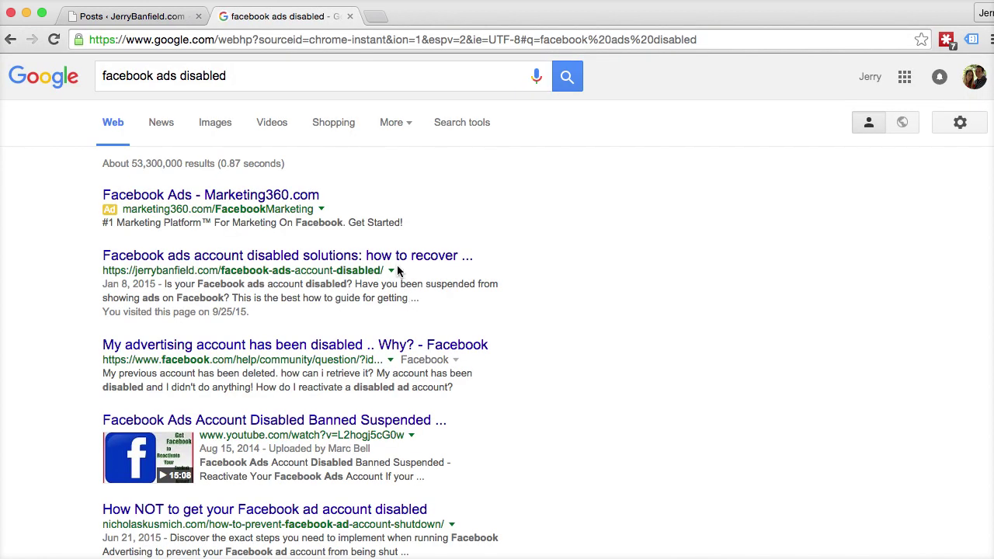
{"action": "left_click", "coordinate": [299, 264]}
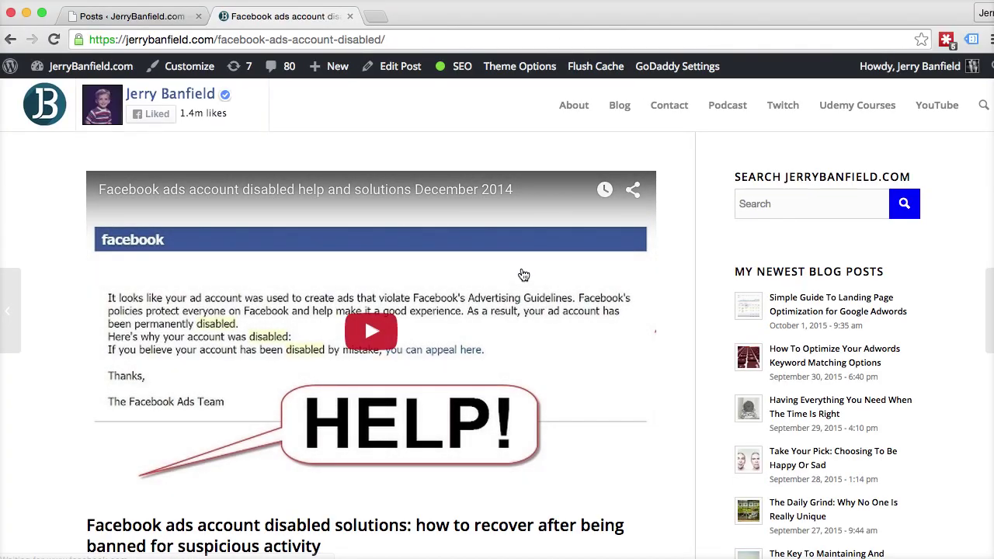
{"action": "scroll", "coordinate": [524, 270], "scroll_direction": "down", "scroll_amount": 5}
{"action": "scroll", "coordinate": [524, 270], "scroll_direction": "down", "scroll_amount": 20}
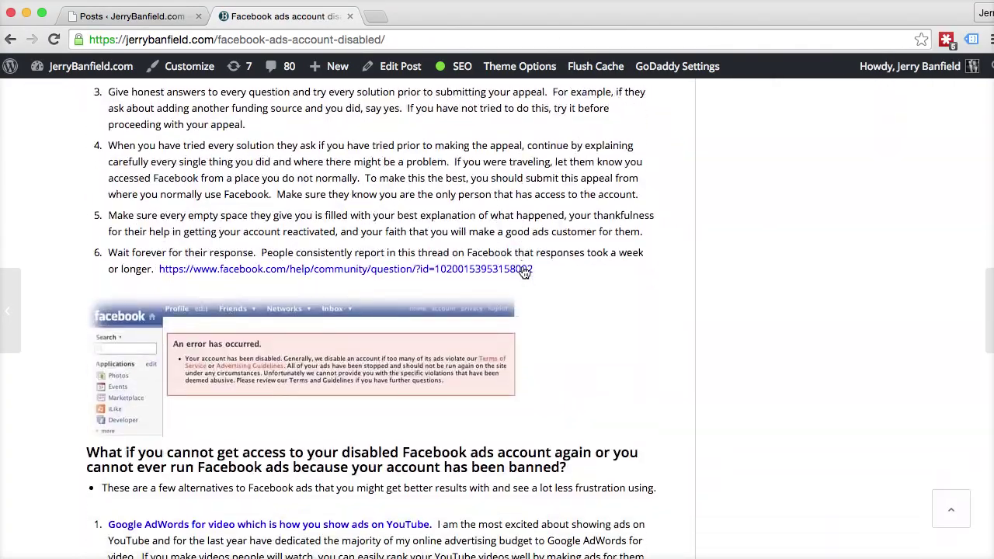
{"action": "scroll", "coordinate": [525, 269], "scroll_direction": "down", "scroll_amount": 20}
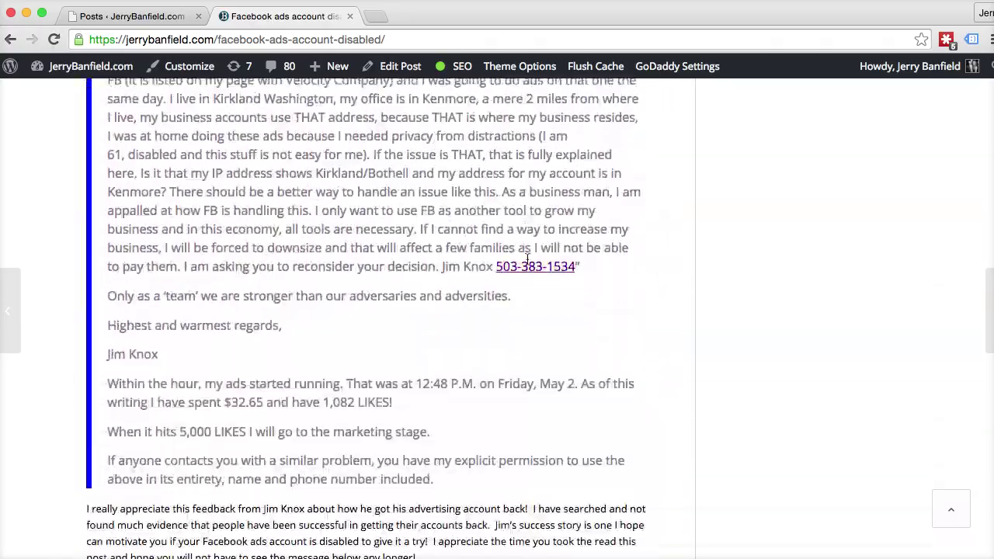
{"action": "scroll", "coordinate": [528, 258], "scroll_direction": "up", "scroll_amount": 20}
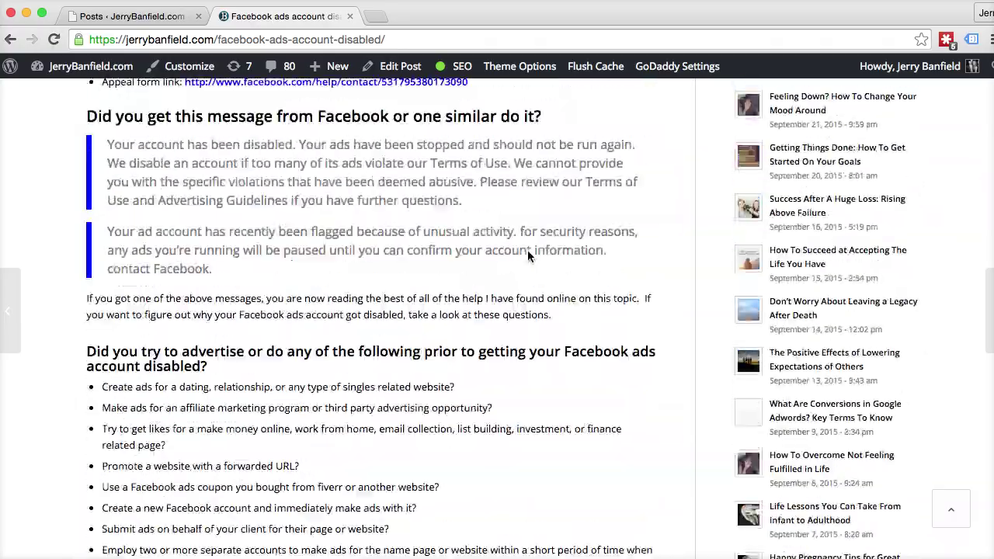
{"action": "scroll", "coordinate": [528, 256], "scroll_direction": "up", "scroll_amount": 5}
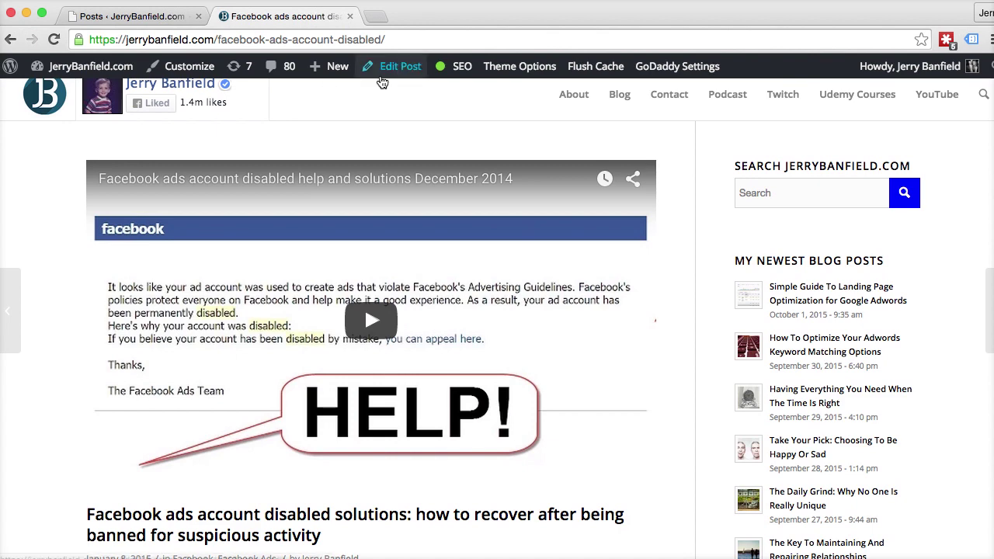
{"action": "left_click", "coordinate": [384, 70]}
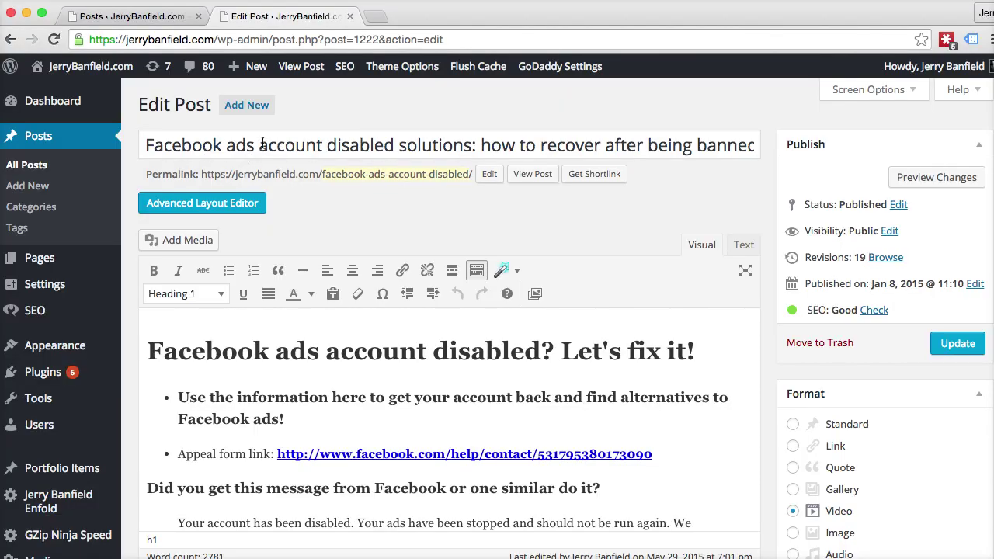
Scroll the Facebook ads account disabled post's editor to its Yoast SEO box.
{"action": "scroll", "coordinate": [413, 249], "scroll_direction": "down", "scroll_amount": 20}
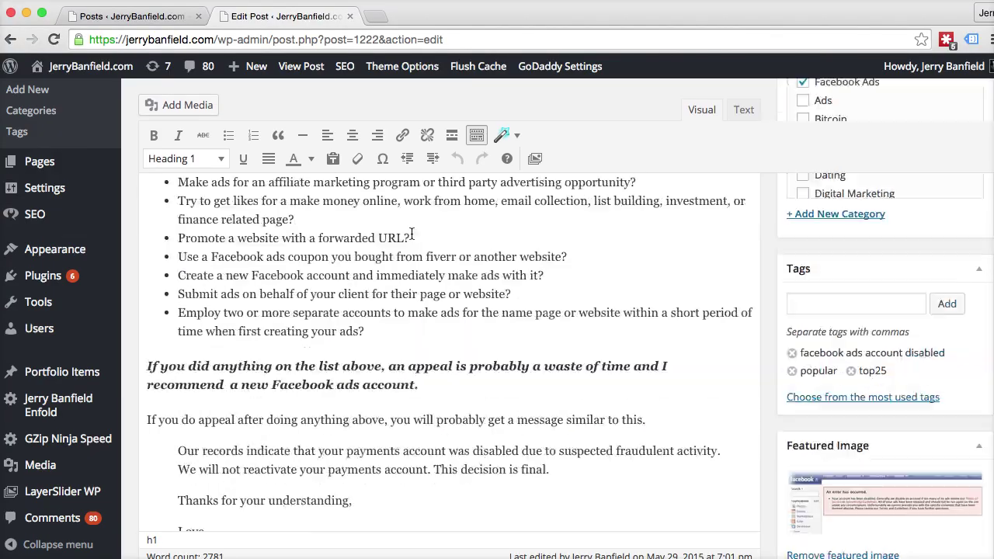
{"action": "scroll", "coordinate": [413, 256], "scroll_direction": "down", "scroll_amount": 20}
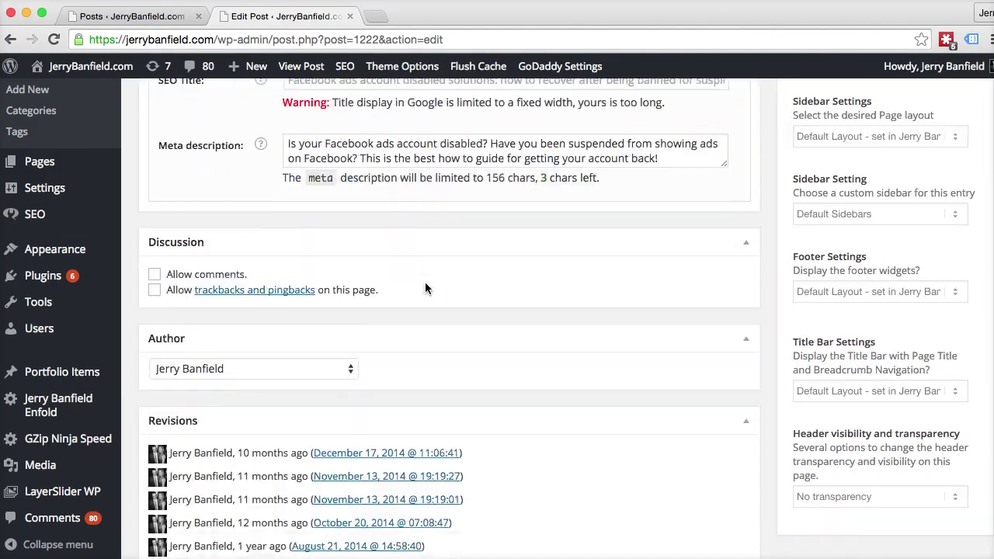
{"action": "scroll", "coordinate": [426, 286], "scroll_direction": "up", "scroll_amount": 10}
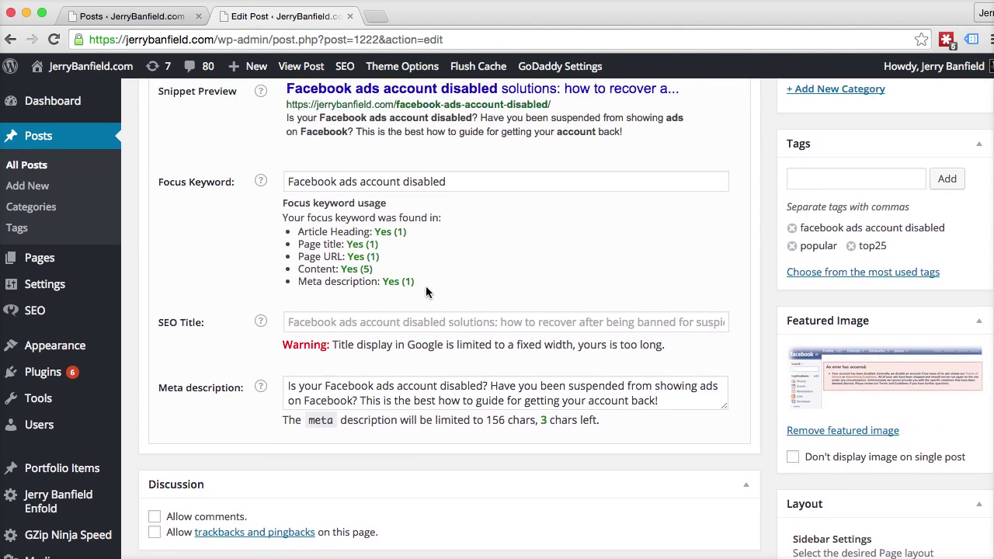
{"action": "scroll", "coordinate": [425, 291], "scroll_direction": "up", "scroll_amount": 1}
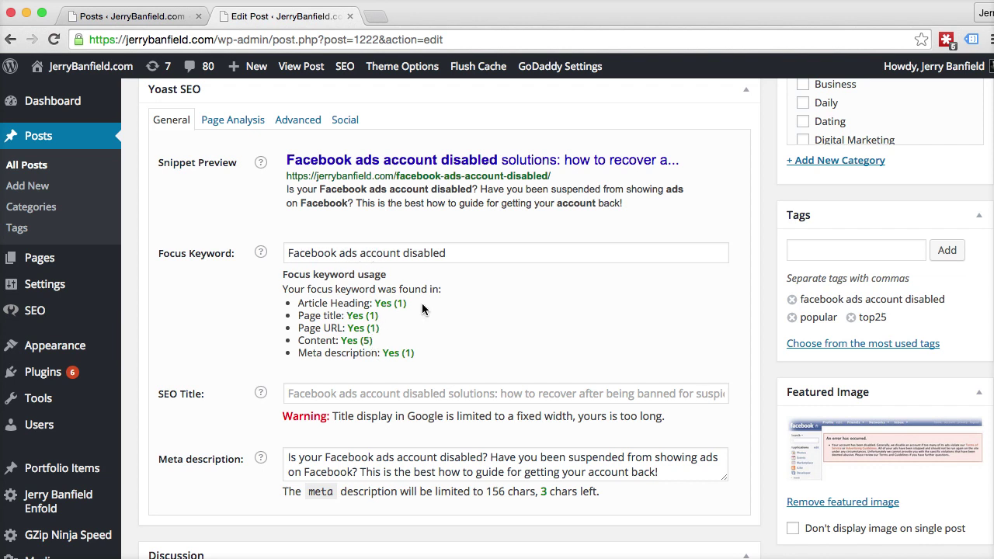
{"action": "key", "text": "super+equal"}
{"action": "key", "text": "super+equal"}
{"action": "key", "text": "super+equal"}
{"action": "key", "text": "super+equal"}
{"action": "key", "text": "super+equal"}
{"action": "key", "text": "super+equal"}
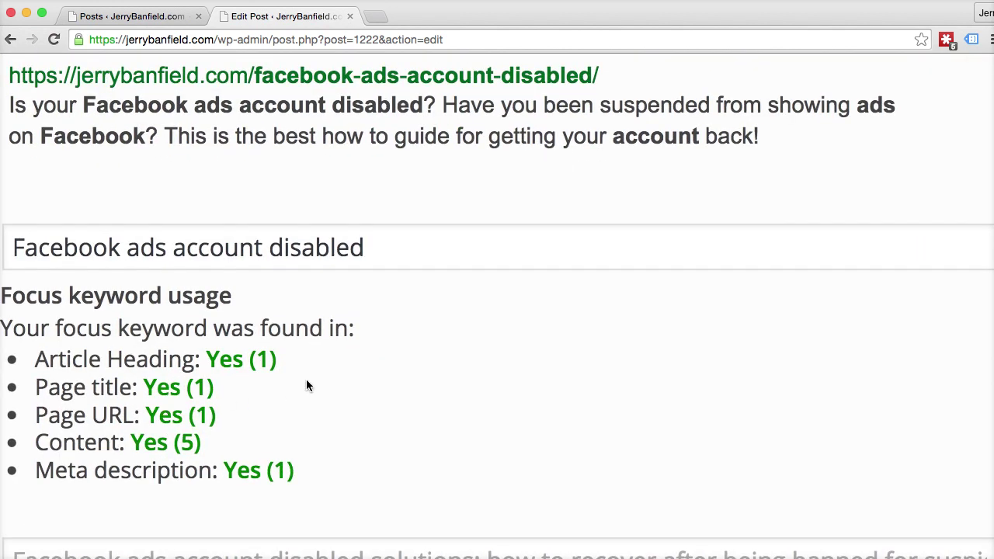
{"action": "scroll", "coordinate": [306, 386], "scroll_direction": "left", "scroll_amount": 3}
{"action": "scroll", "coordinate": [311, 372], "scroll_direction": "down", "scroll_amount": 4}
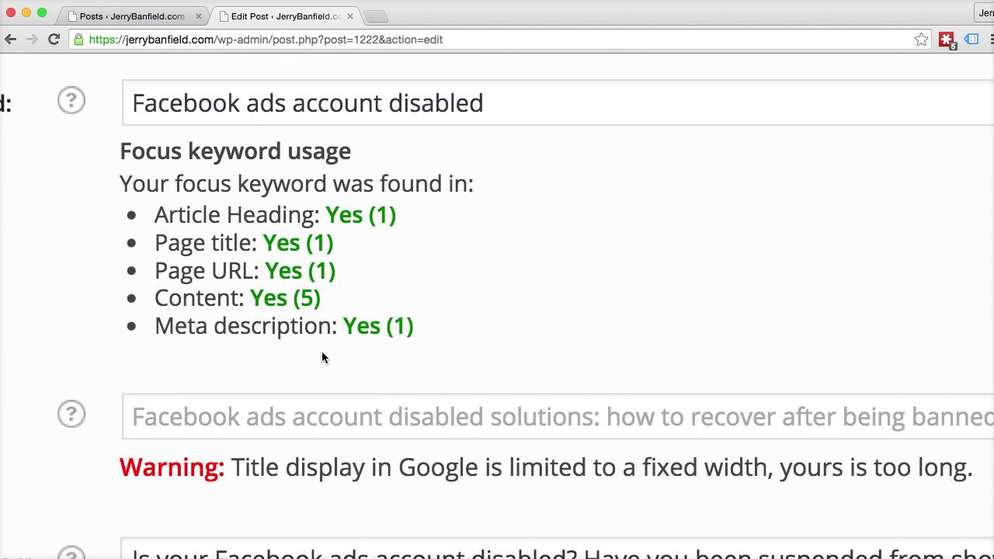
{"action": "scroll", "coordinate": [423, 315], "scroll_direction": "down", "scroll_amount": 3}
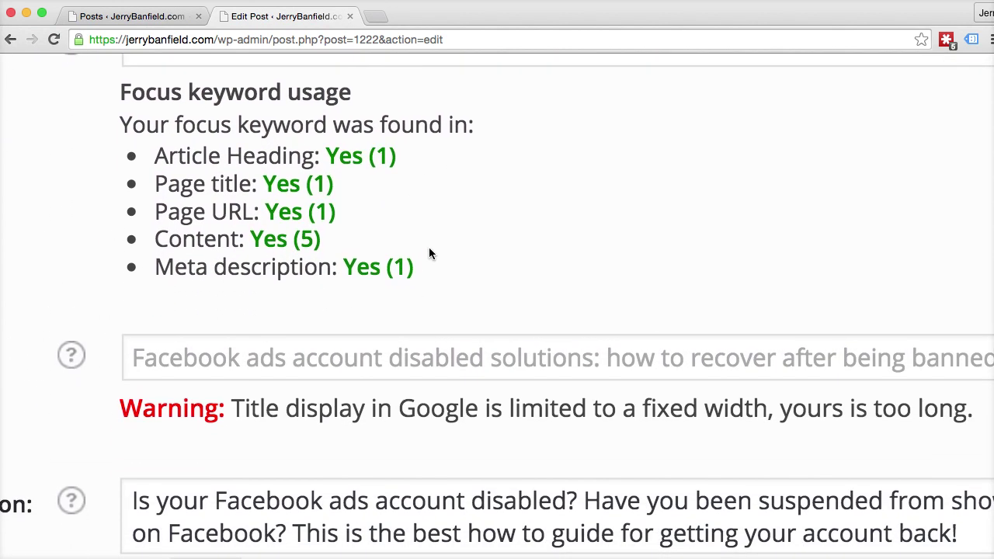
{"action": "key", "text": "super+0"}
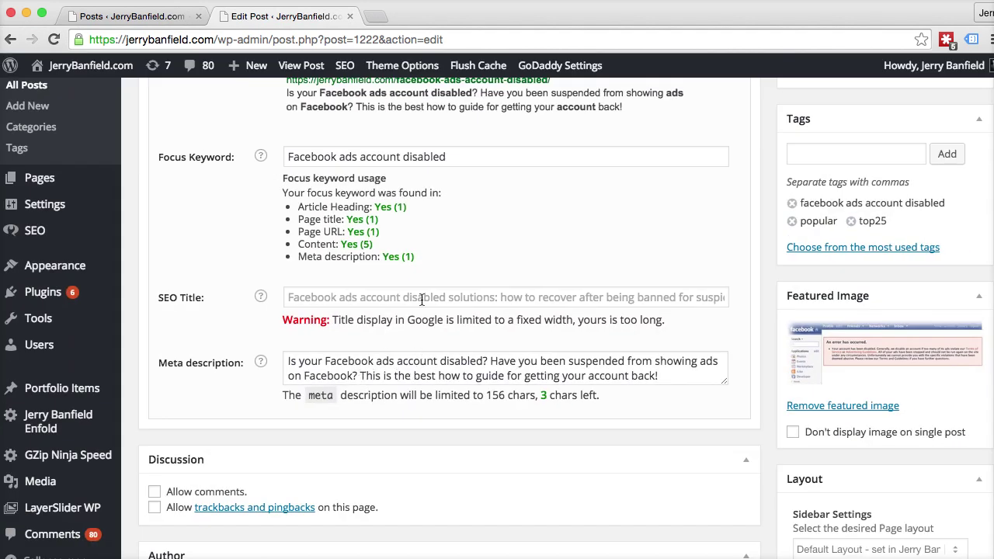
{"action": "left_click", "coordinate": [520, 301]}
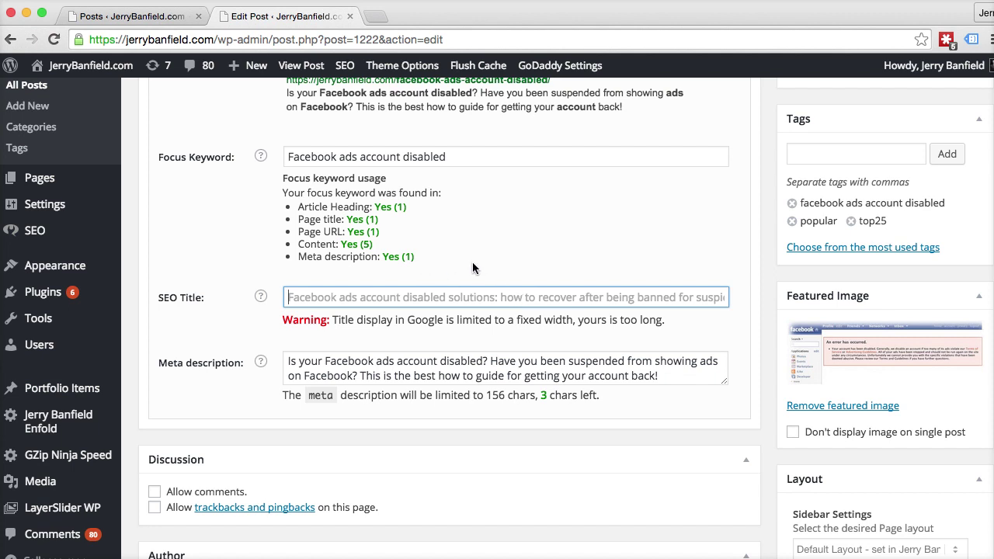
{"action": "scroll", "coordinate": [476, 279], "scroll_direction": "up", "scroll_amount": 2}
{"action": "scroll", "coordinate": [475, 283], "scroll_direction": "up", "scroll_amount": 1}
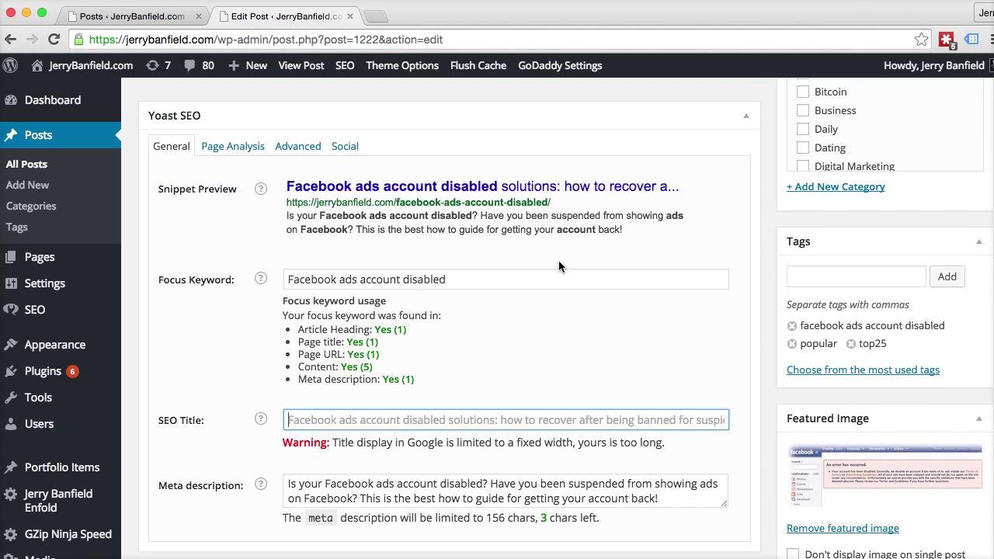
{"action": "left_click", "coordinate": [230, 148]}
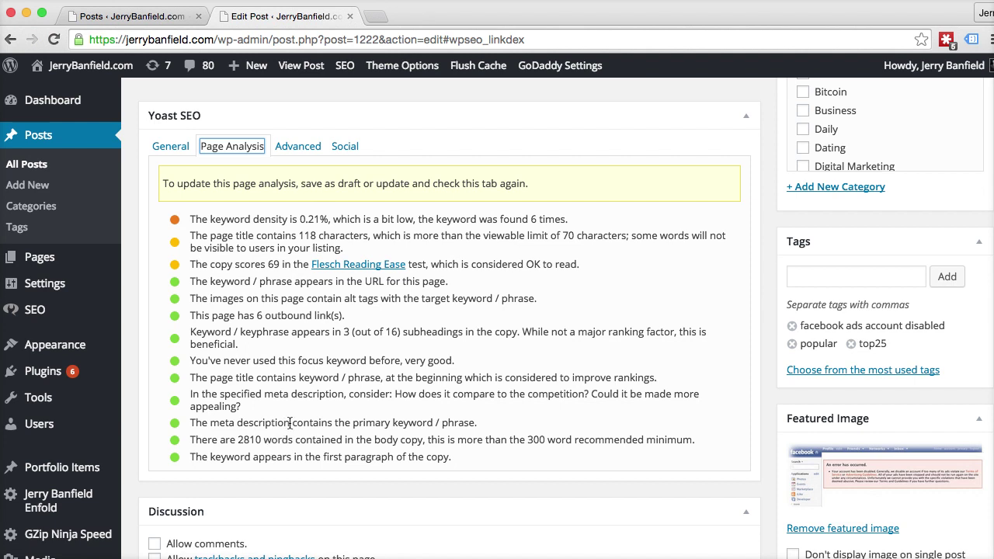
{"action": "left_click", "coordinate": [170, 146]}
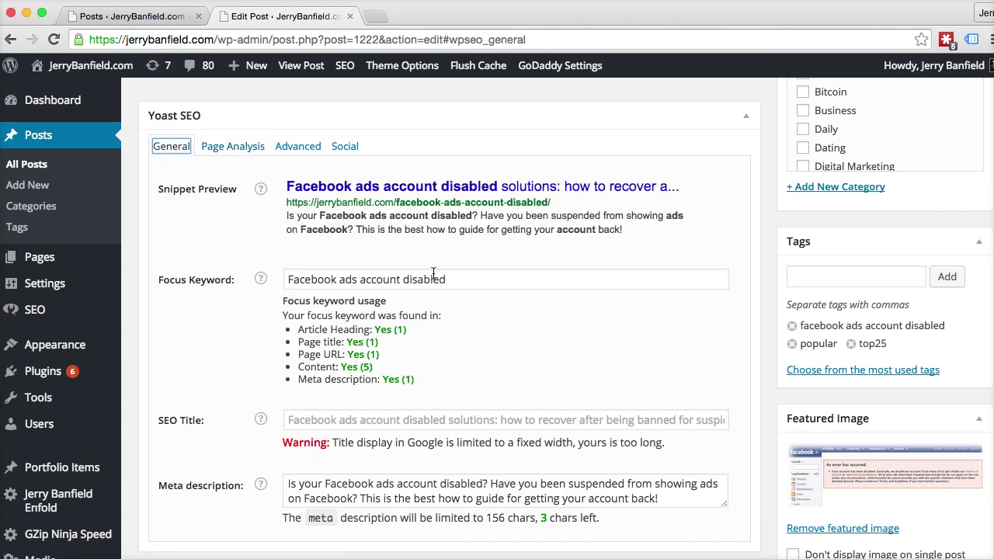
{"action": "left_click", "coordinate": [295, 147]}
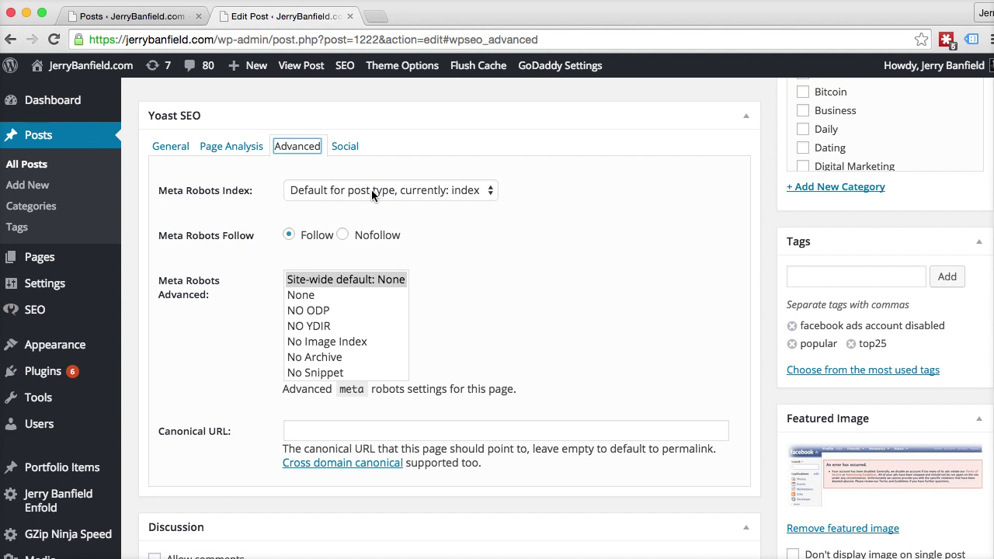
{"action": "left_click", "coordinate": [342, 147]}
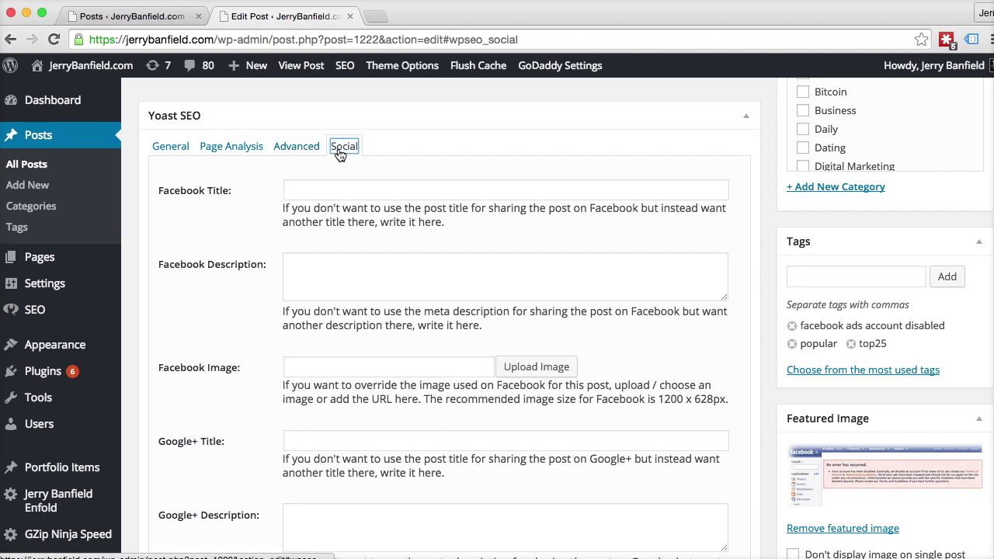
{"action": "scroll", "coordinate": [338, 155], "scroll_direction": "down", "scroll_amount": 3}
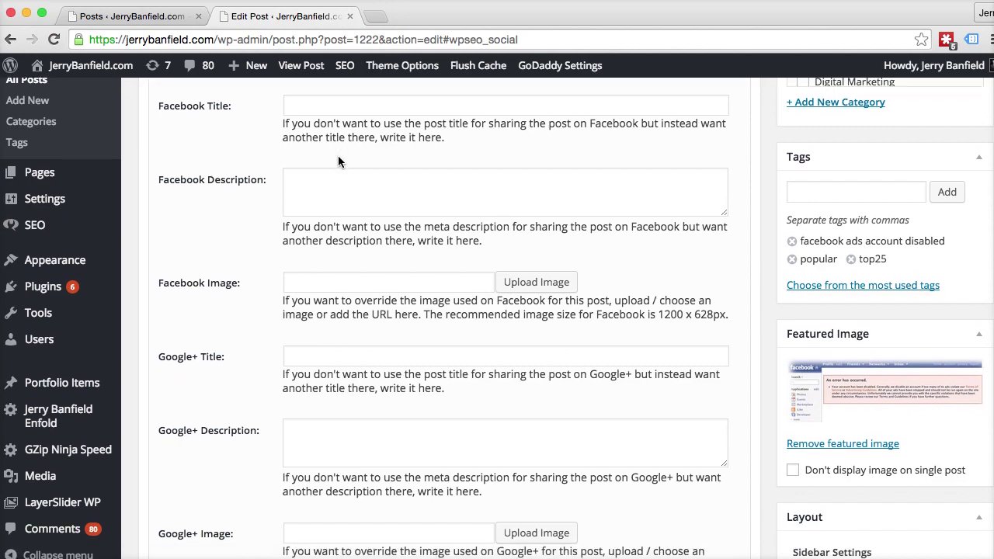
{"action": "scroll", "coordinate": [338, 156], "scroll_direction": "up", "scroll_amount": 1}
{"action": "scroll", "coordinate": [337, 158], "scroll_direction": "down", "scroll_amount": 5}
{"action": "scroll", "coordinate": [337, 159], "scroll_direction": "up", "scroll_amount": 7}
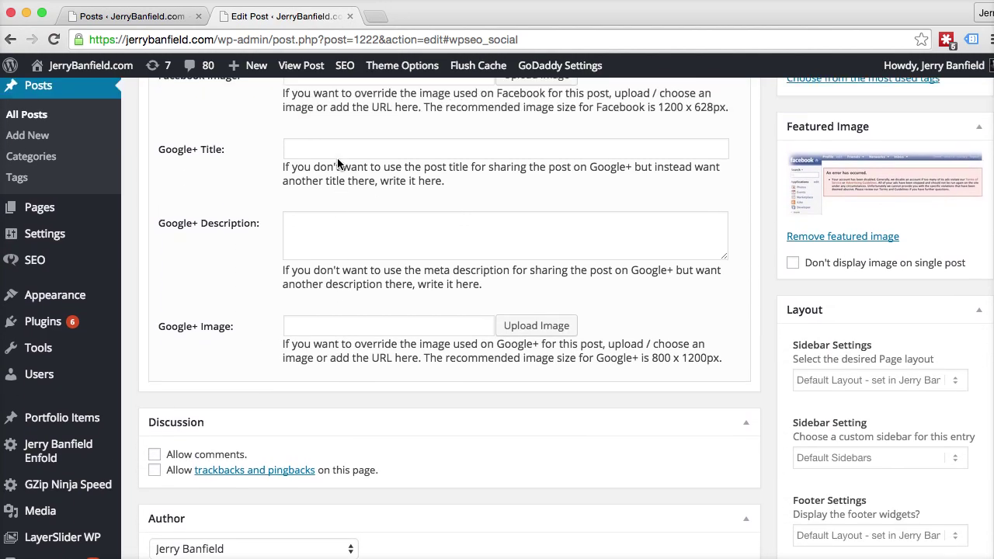
{"action": "scroll", "coordinate": [326, 168], "scroll_direction": "up", "scroll_amount": 1}
{"action": "left_click", "coordinate": [170, 226]}
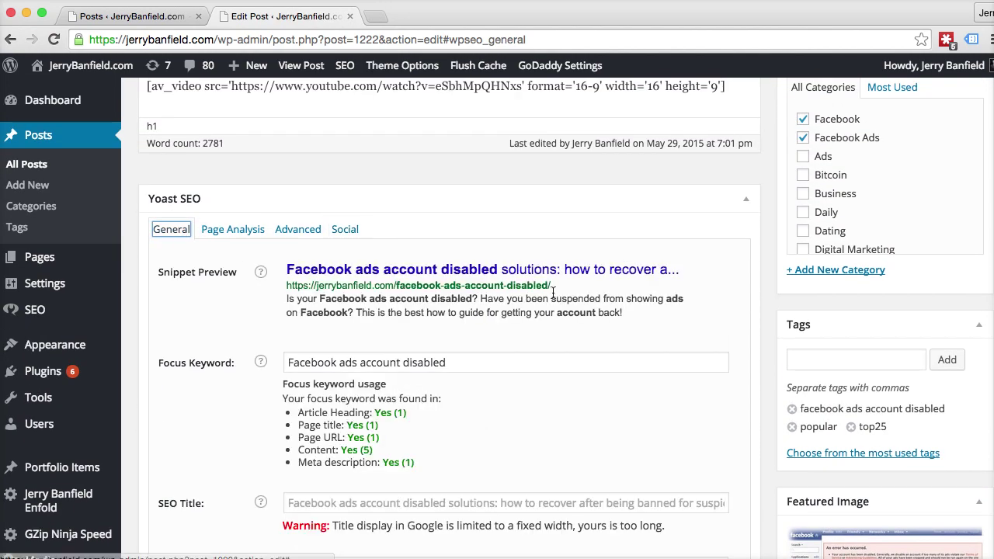
{"action": "scroll", "coordinate": [557, 297], "scroll_direction": "down", "scroll_amount": 2}
{"action": "scroll", "coordinate": [557, 297], "scroll_direction": "down", "scroll_amount": 1}
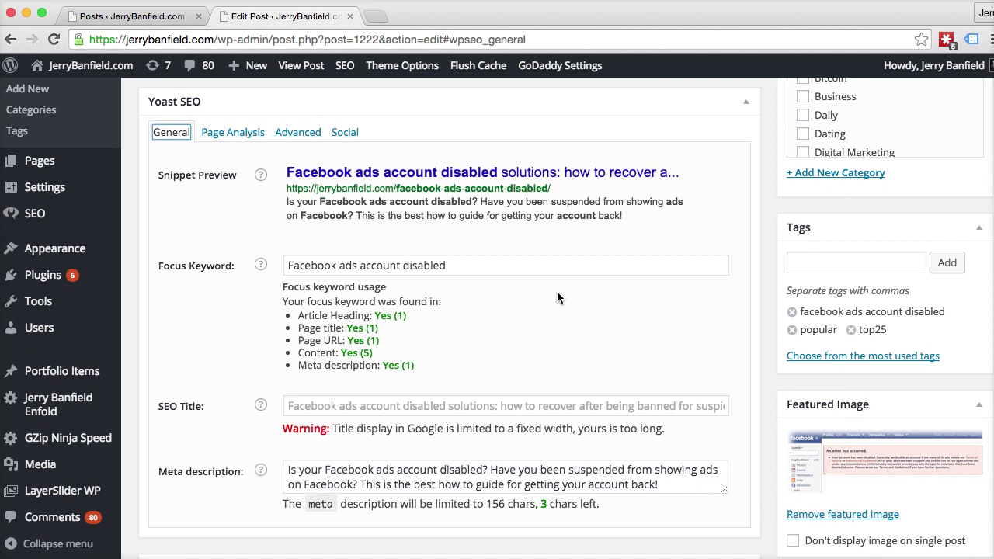